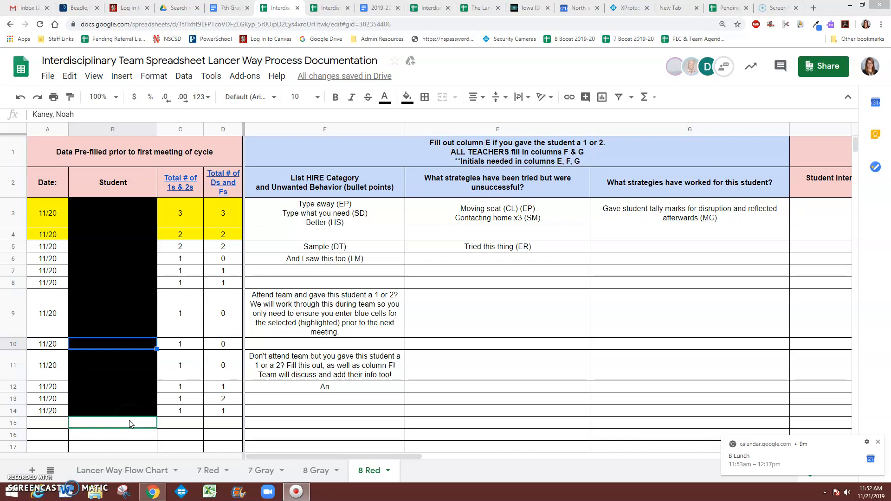
{"action": "left_click", "coordinate": [450, 270]}
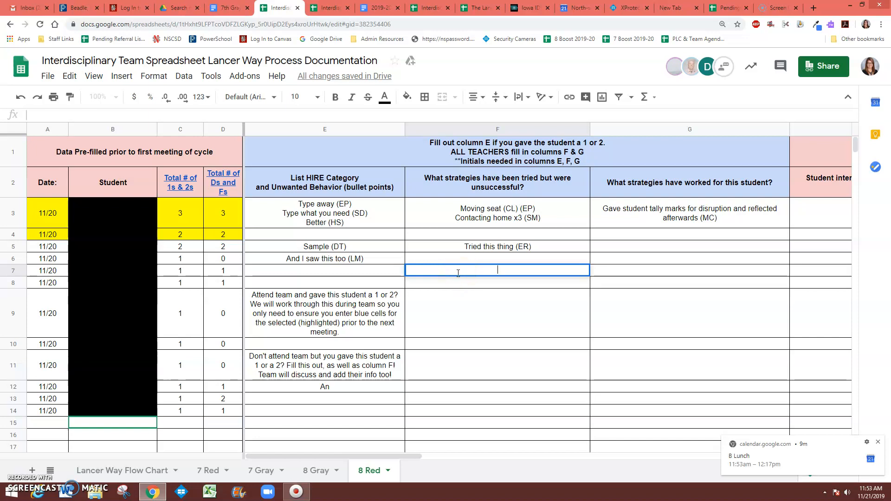
{"action": "left_click", "coordinate": [460, 271]}
{"action": "left_click", "coordinate": [118, 435]}
{"action": "left_click", "coordinate": [595, 249]}
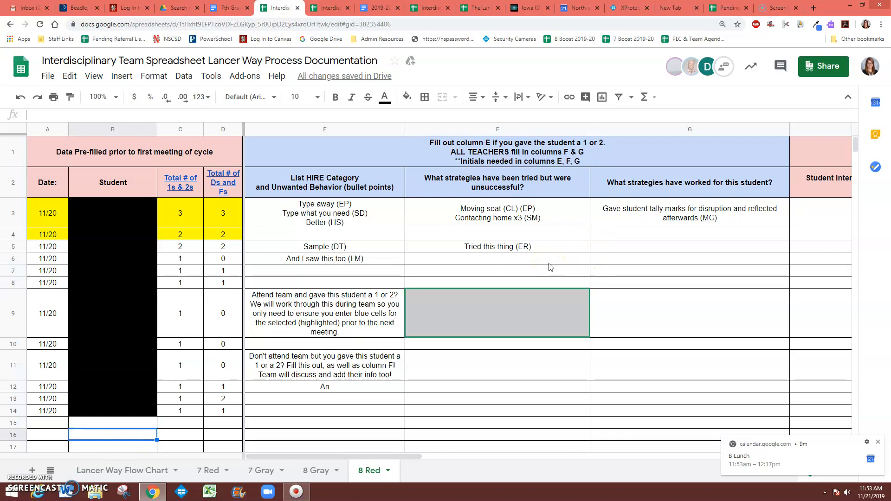
{"action": "left_click", "coordinate": [508, 316]}
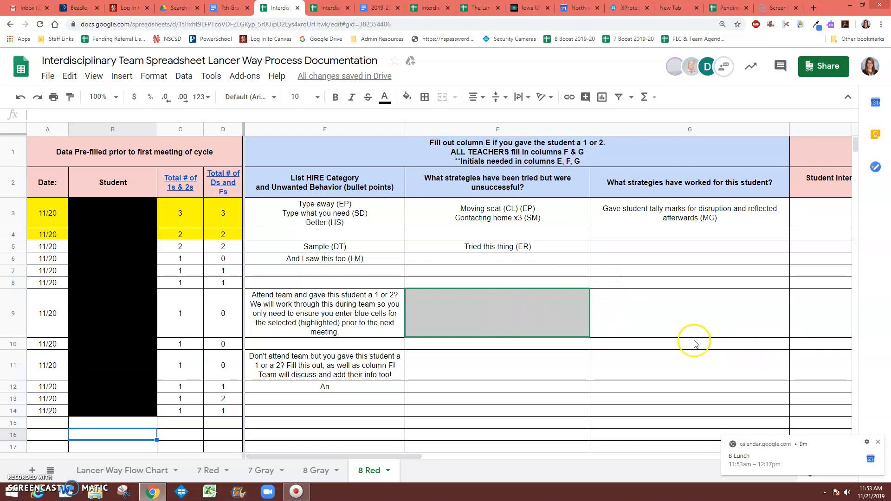
{"action": "left_click", "coordinate": [520, 259]}
{"action": "double_click", "coordinate": [520, 260]}
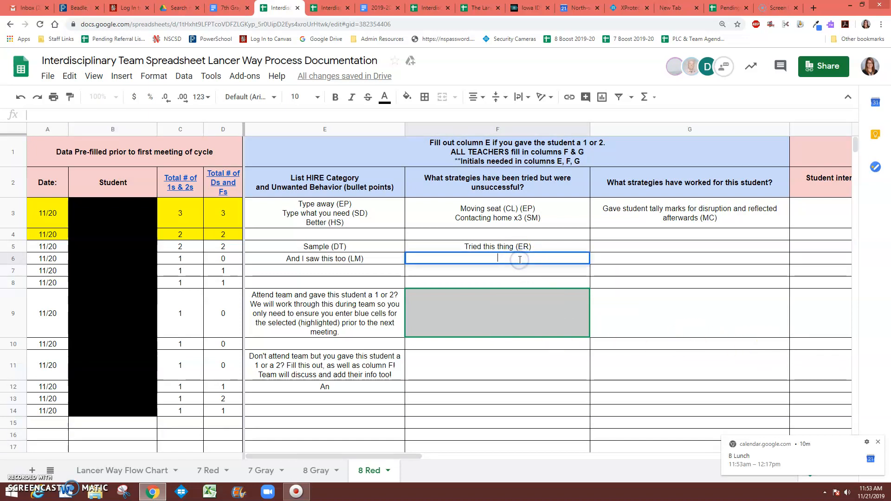
{"action": "left_click", "coordinate": [149, 423]}
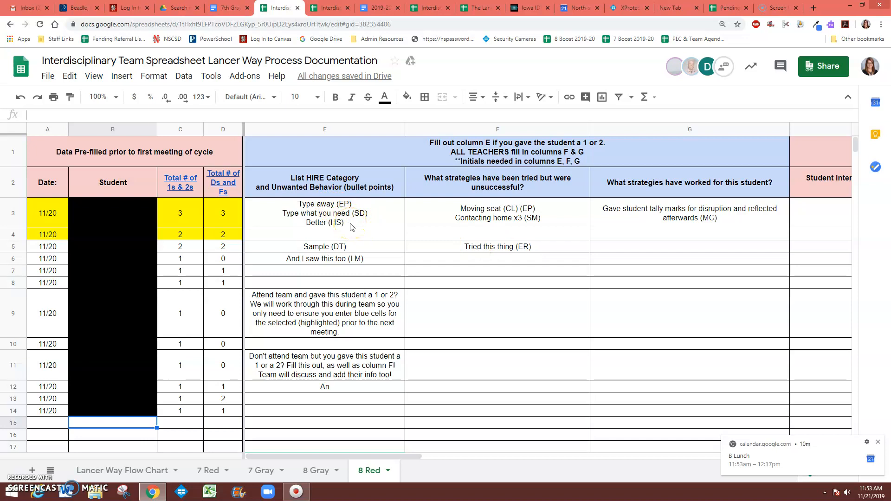
Add the line "fdh;akfhksadh (HF)" below the existing entries within cell E3 of the 8 Red sheet.
{"action": "left_click", "coordinate": [351, 226]}
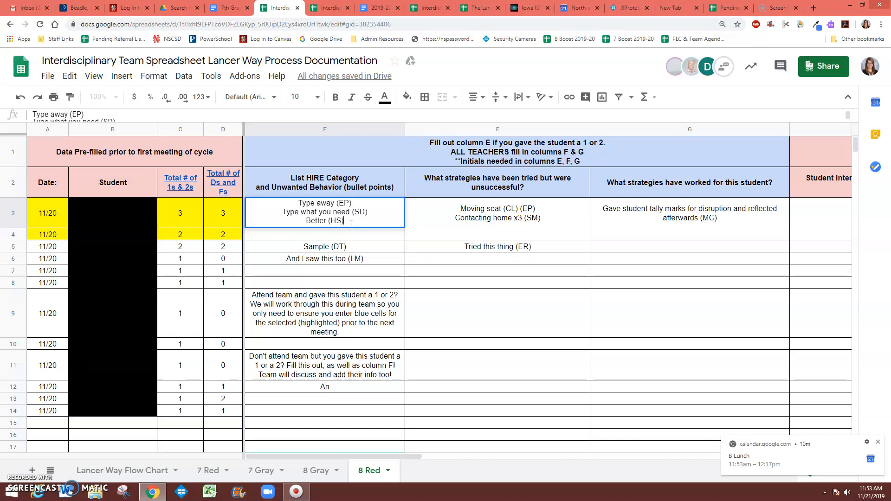
{"action": "key", "text": "Return"}
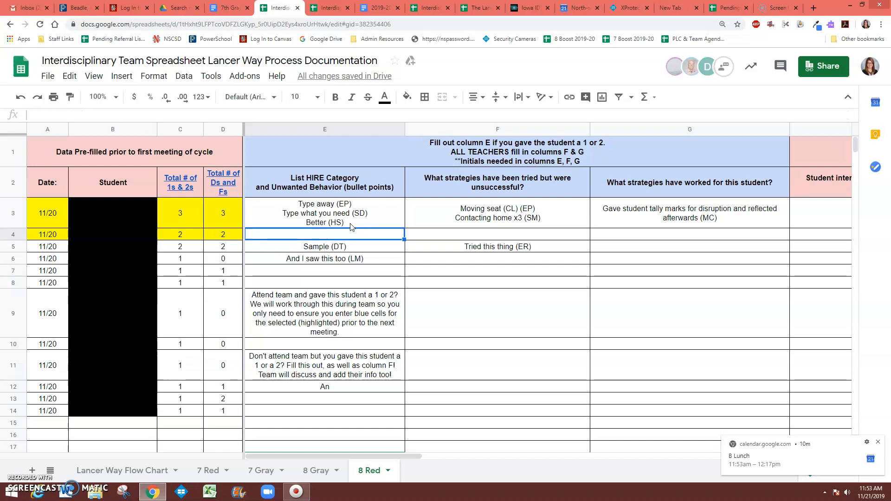
{"action": "left_click", "coordinate": [352, 225]}
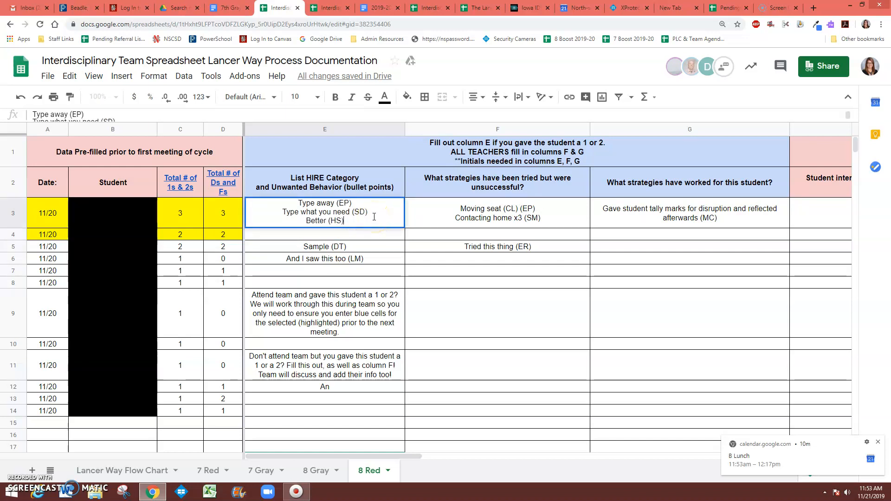
{"action": "key", "text": "alt+Return"}
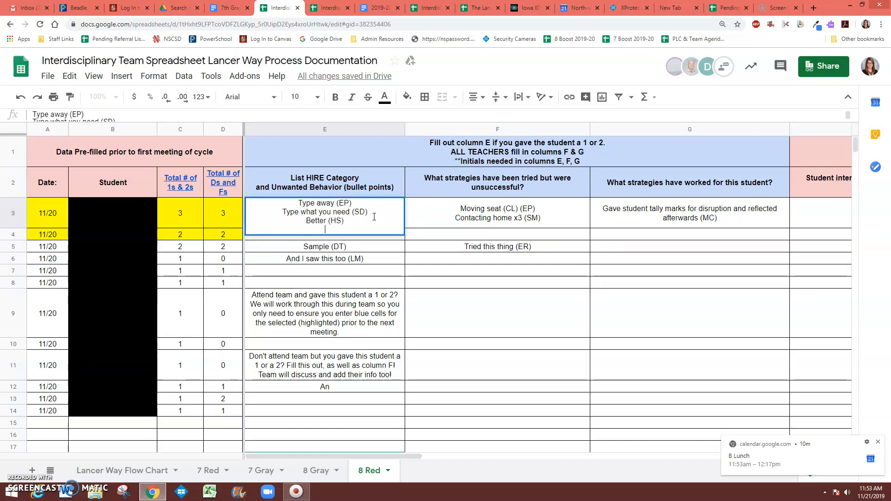
{"action": "type", "text": "fdh;akfhksadh (HF)"}
{"action": "left_click", "coordinate": [473, 302]}
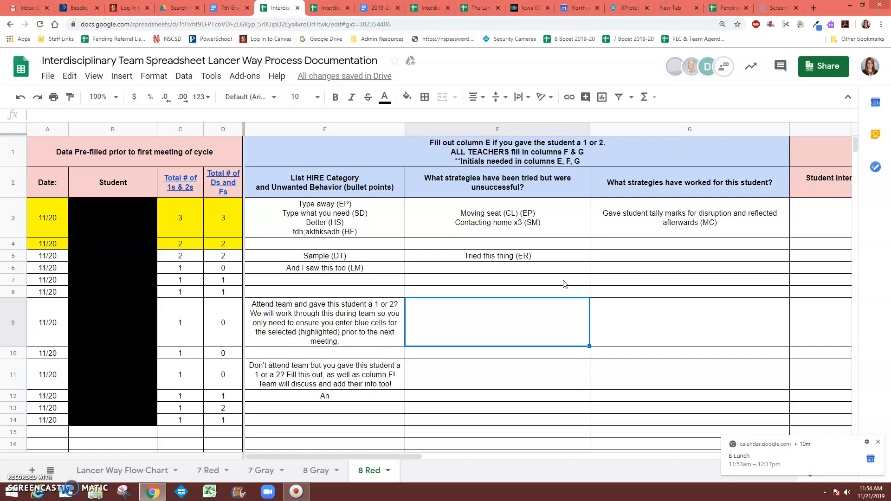
{"action": "left_click", "coordinate": [544, 280]}
{"action": "double_click", "coordinate": [544, 280]}
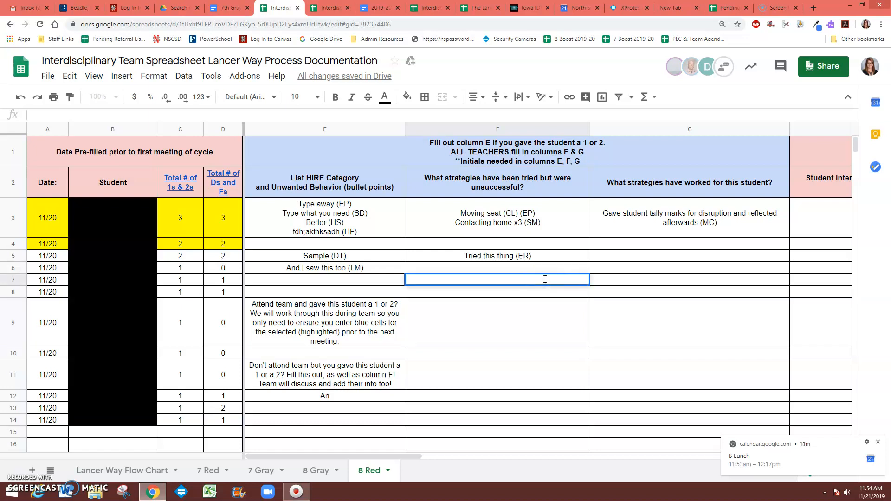
{"action": "left_click", "coordinate": [239, 424]}
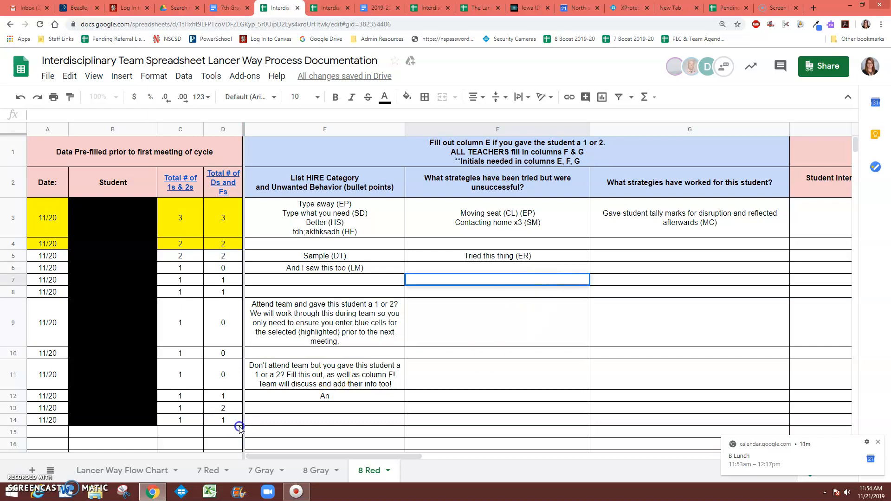
{"action": "left_click", "coordinate": [474, 284]}
{"action": "left_click", "coordinate": [214, 433]}
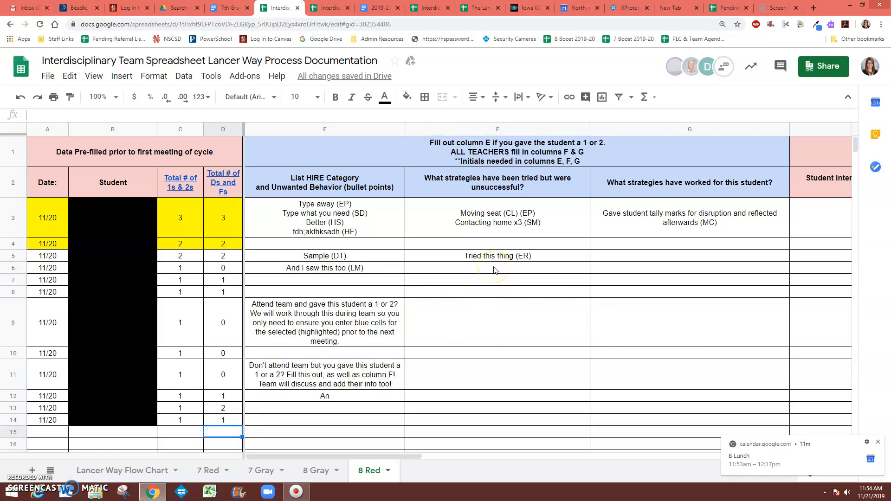
Add another line reading "askdljf;lsdajkf (FG)" at the end of the unwanted behavior list in cell E3.
{"action": "double_click", "coordinate": [395, 227]}
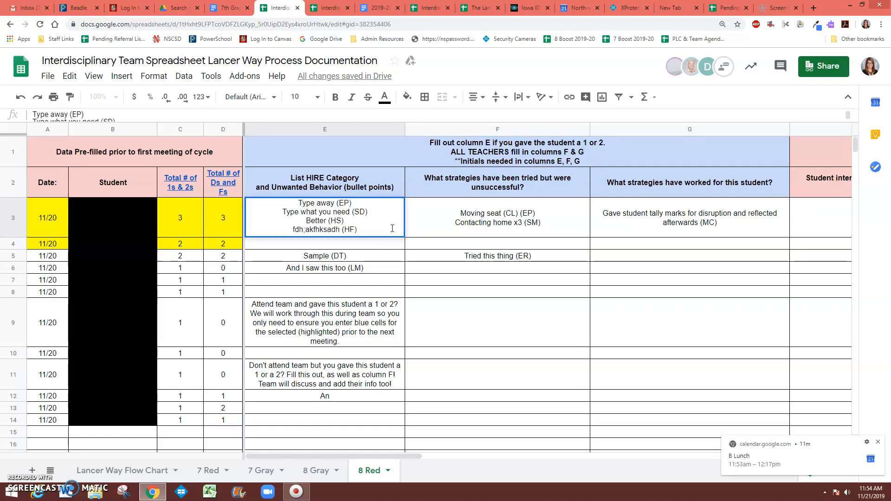
{"action": "key", "text": "ctrl+Return"}
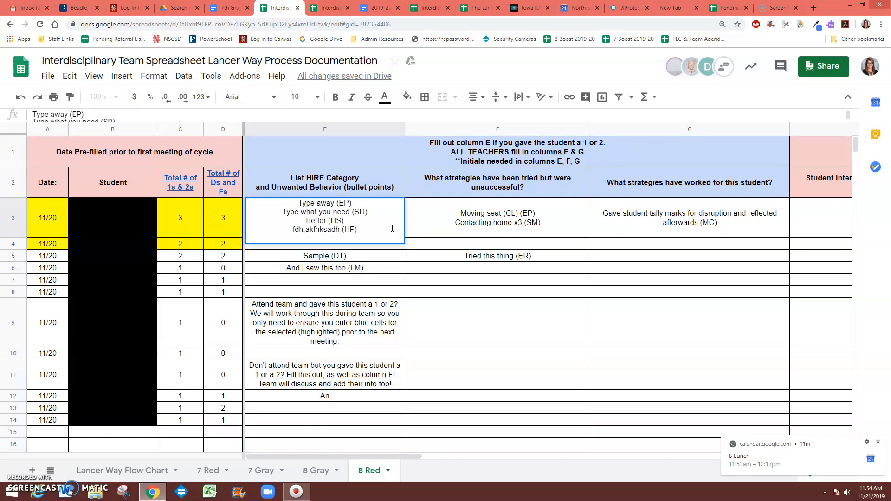
{"action": "type", "text": "askdljf;lsdajkf (FG)"}
{"action": "key", "text": "Return"}
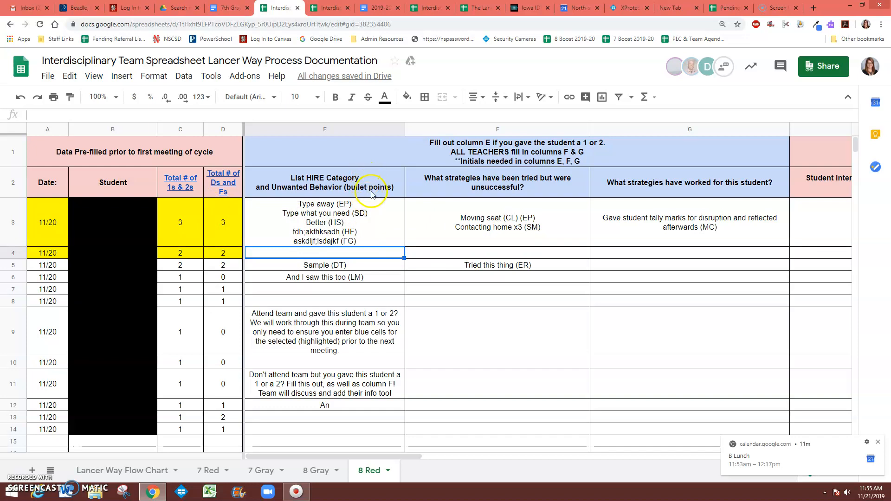
Review the strategy columns F and G and the SST student interview column H for the highlighted students.
{"action": "left_click", "coordinate": [366, 217]}
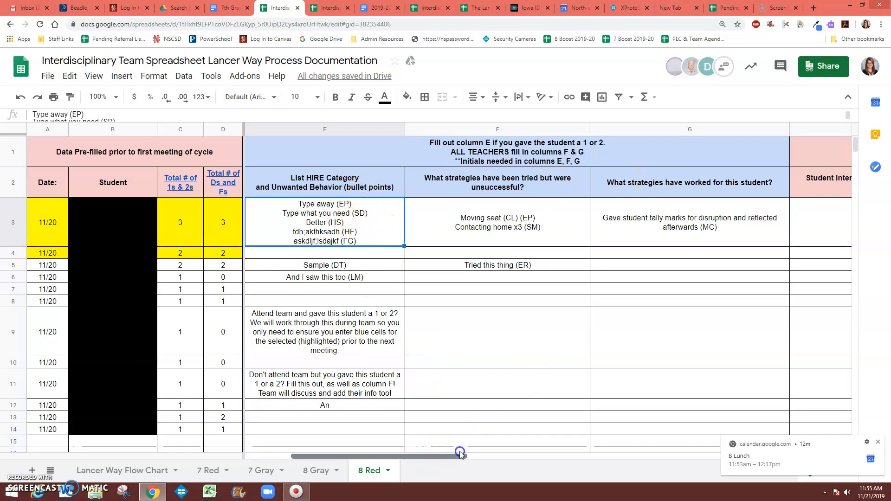
{"action": "left_click", "coordinate": [457, 454]}
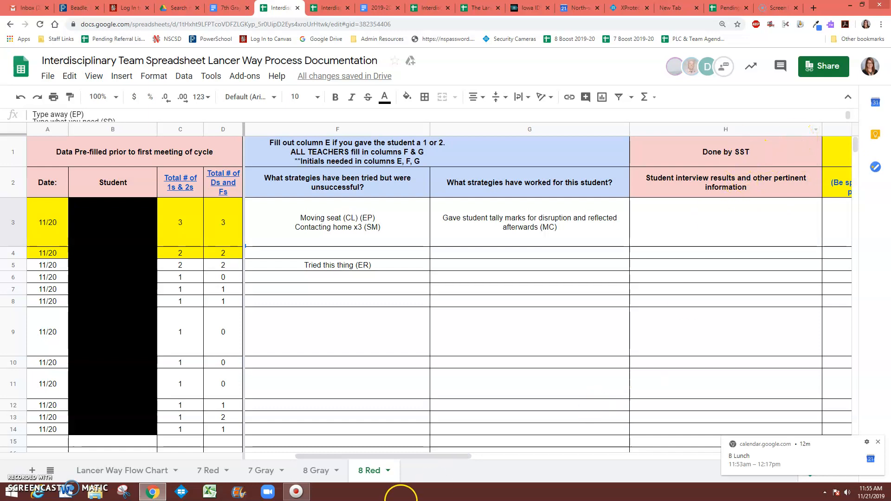
{"action": "left_click_drag", "start_coordinate": [419, 458], "coordinate": [369, 458]}
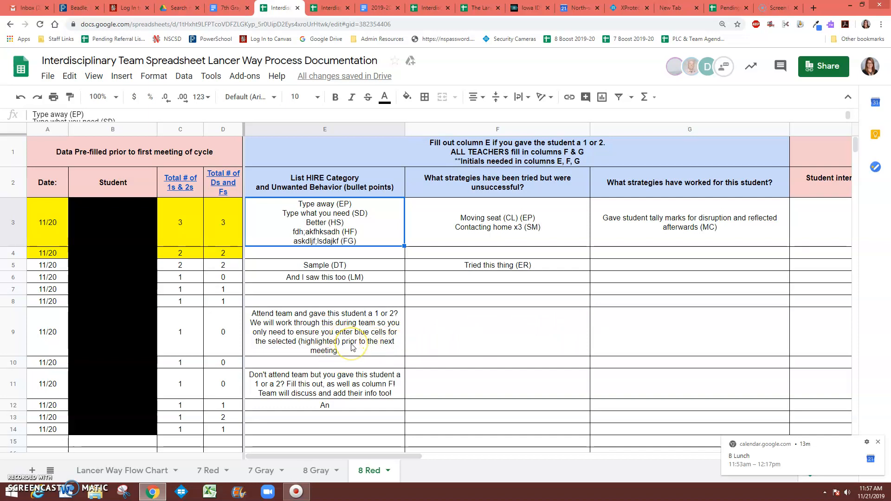
Open the instruction text in cell E11, for teachers who don't attend team, for editing.
{"action": "left_click", "coordinate": [362, 388]}
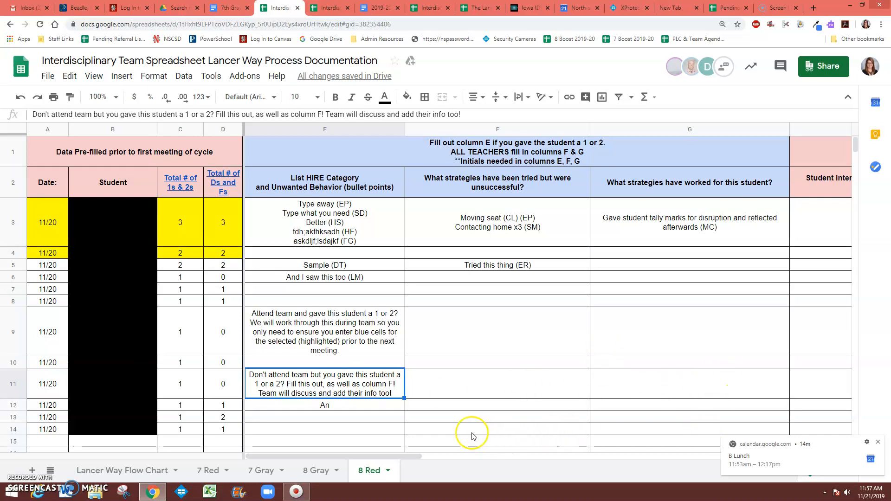
{"action": "double_click", "coordinate": [366, 392]}
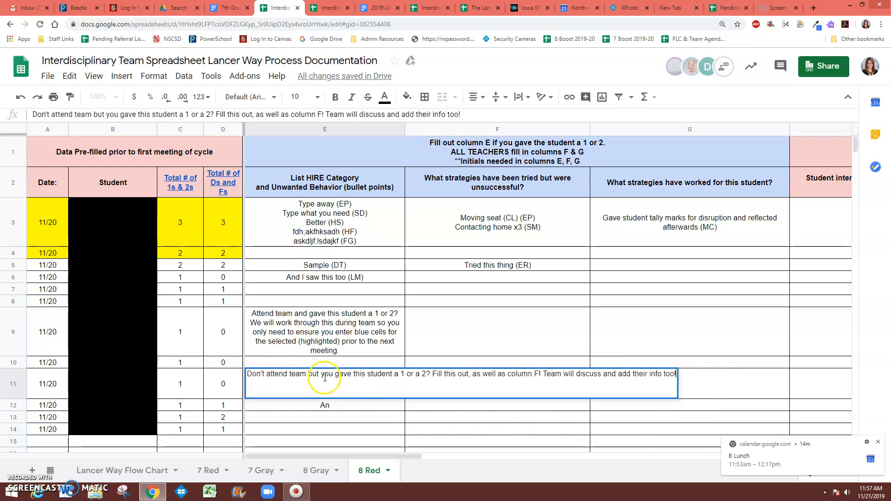
{"action": "left_click", "coordinate": [323, 363]}
{"action": "double_click", "coordinate": [323, 395]}
{"action": "left_click", "coordinate": [511, 362]}
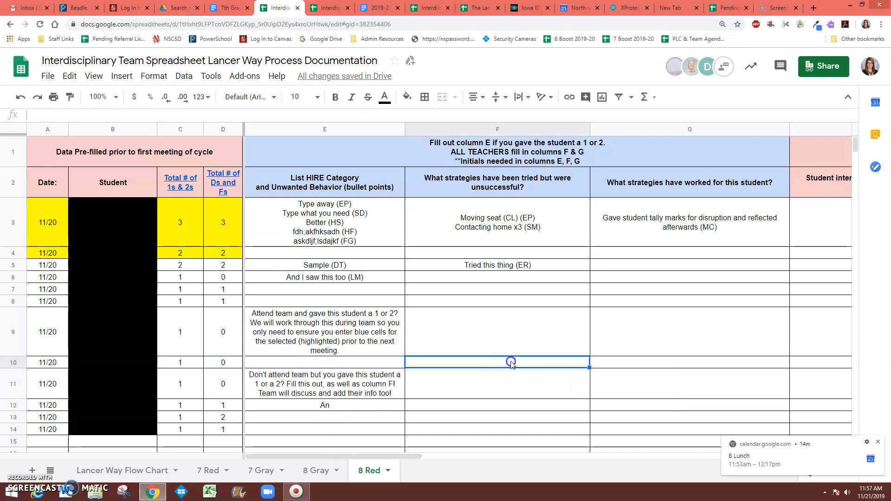
{"action": "double_click", "coordinate": [382, 389]}
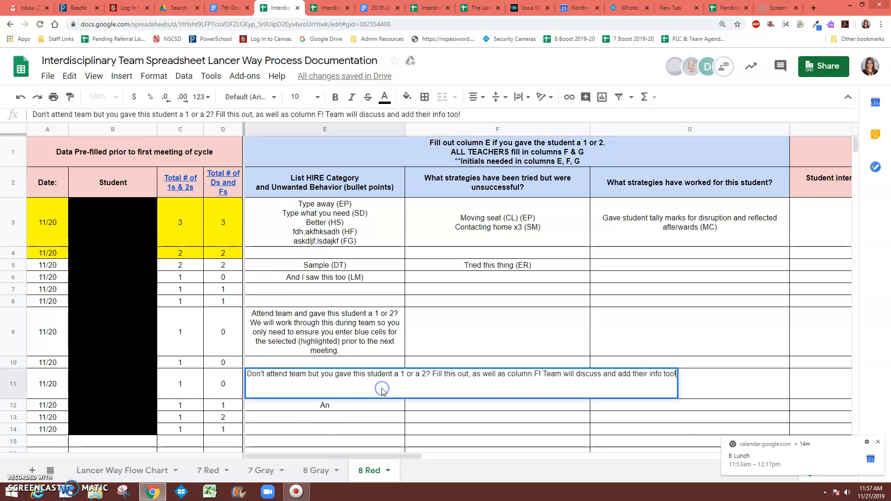